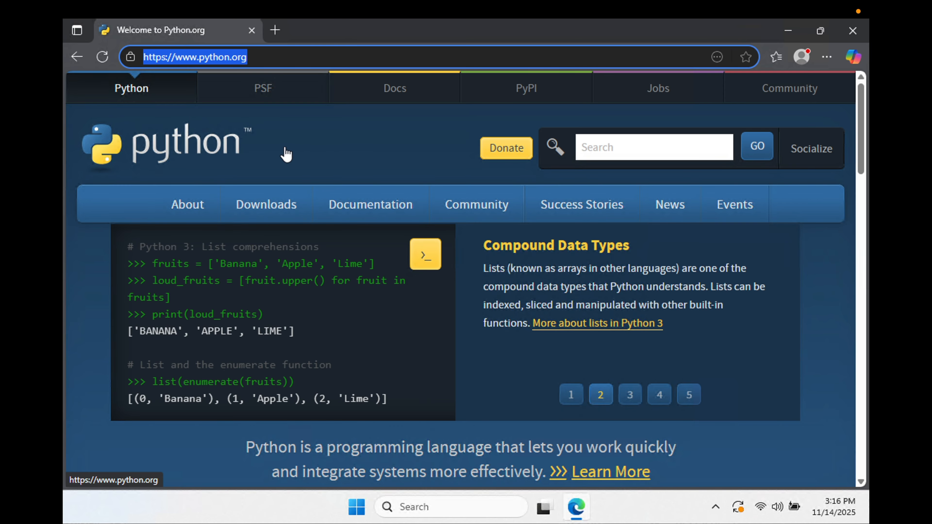
- Open the Downloads page of the Python website
mouse_move(273, 212)
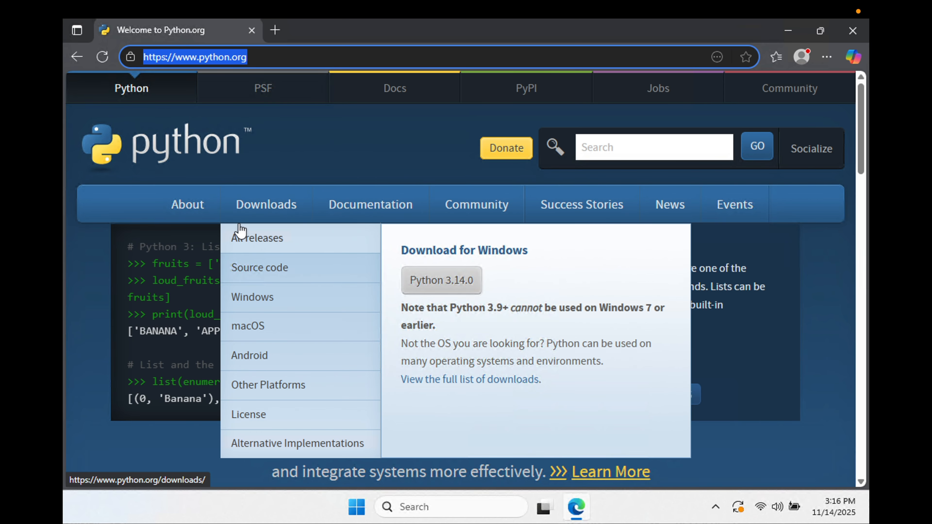
left_click(268, 206)
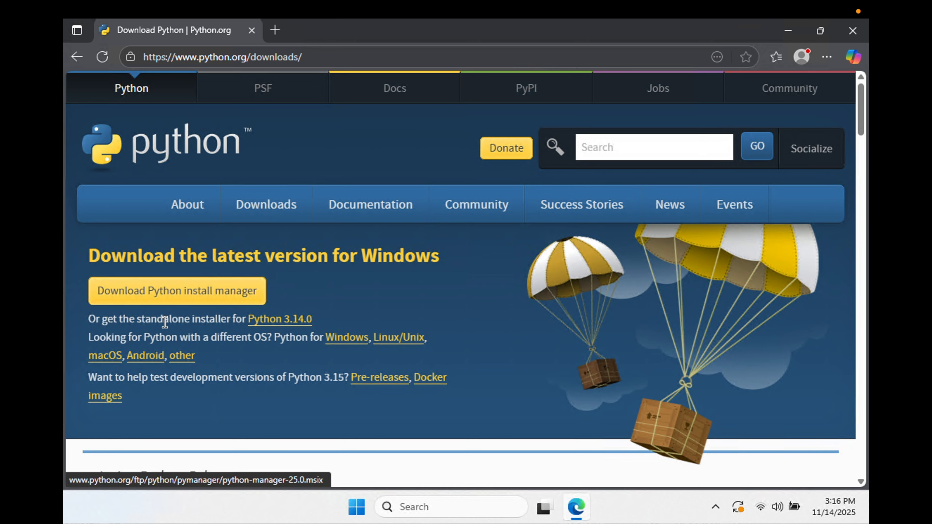
left_click_drag(135, 318, 230, 319)
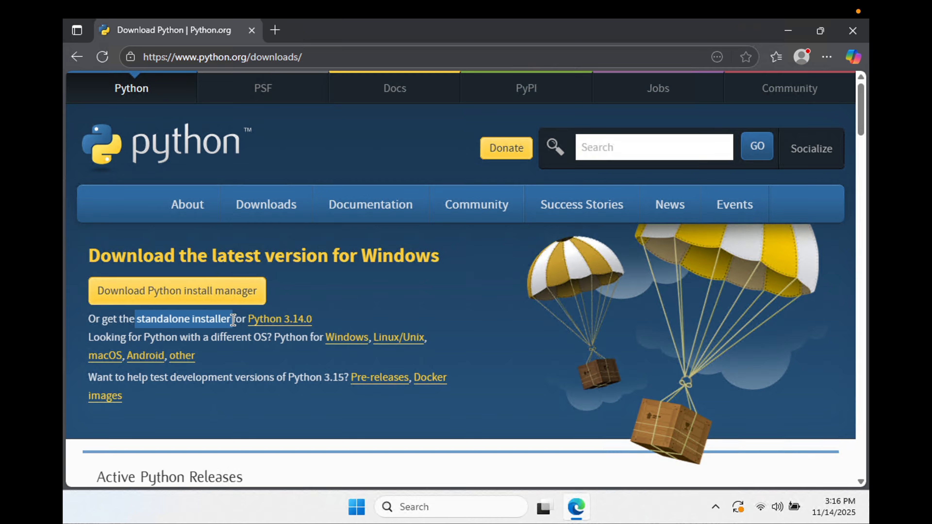
left_click(403, 322)
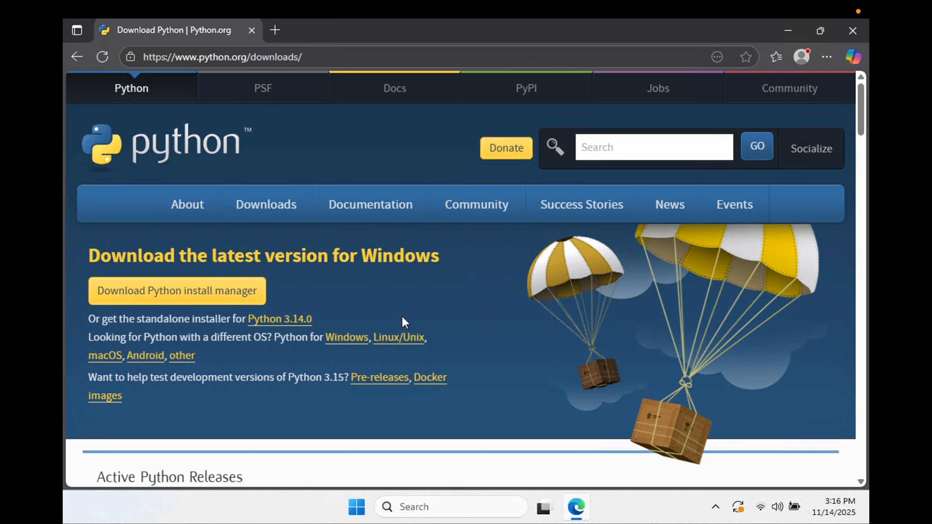
scroll(402, 316, "down", 1)
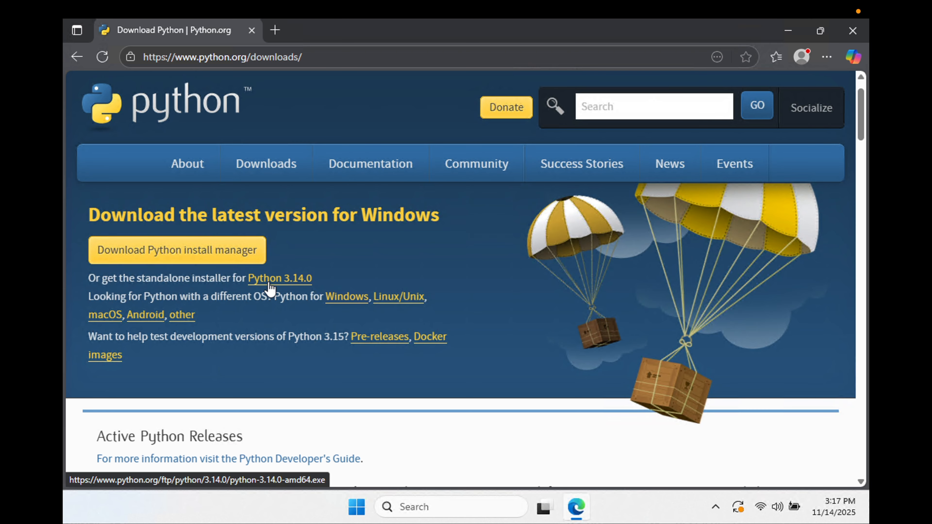
left_click_drag(137, 279, 231, 279)
left_click(350, 262)
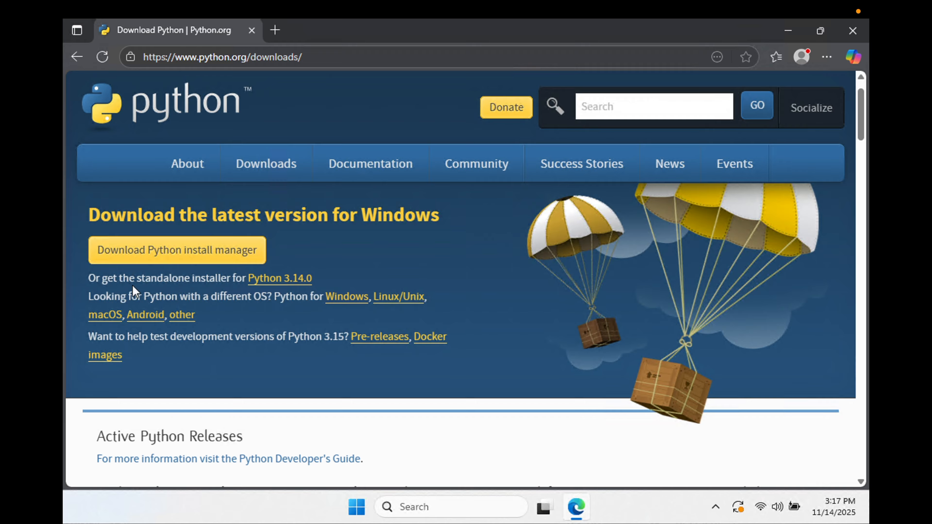
left_click_drag(135, 277, 237, 277)
left_click(332, 242)
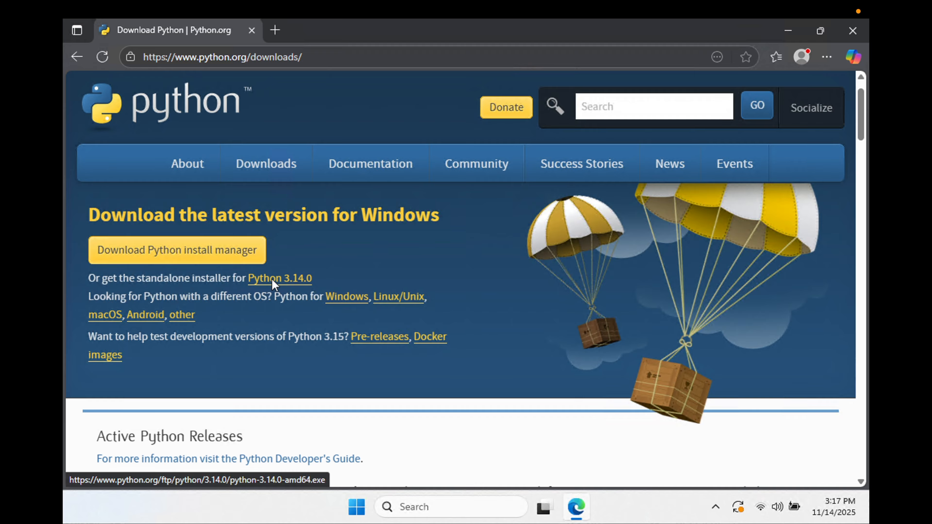
- Download the standalone Python 3.14.0 installer for Windows and show the downloaded file in its folder
left_click(297, 279)
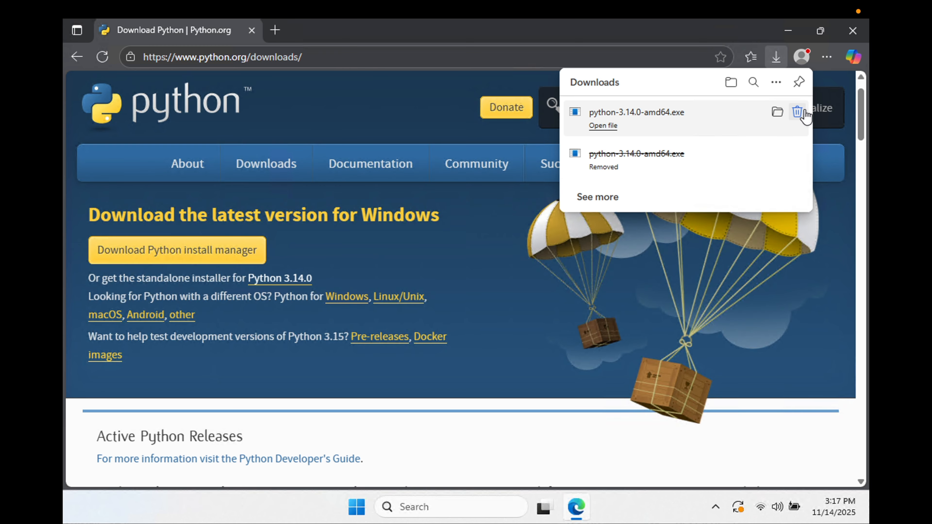
left_click(774, 117)
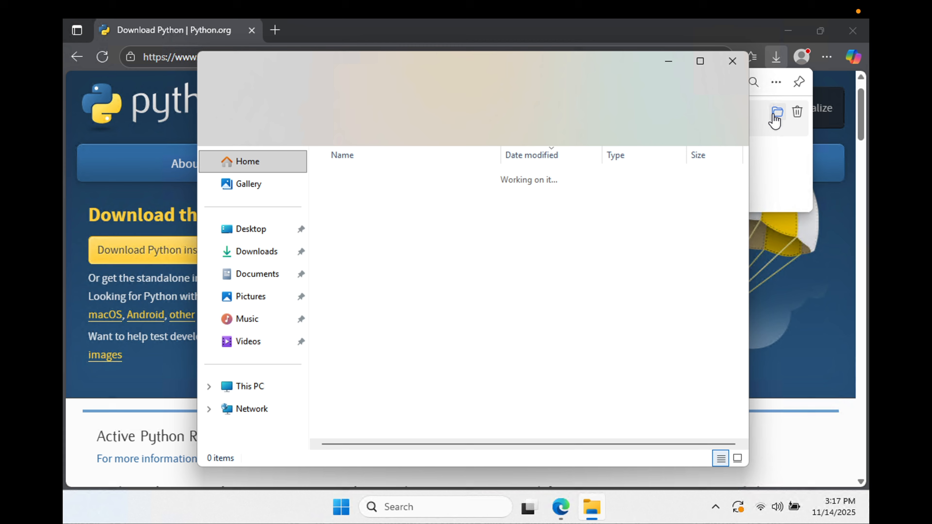
left_click(551, 263)
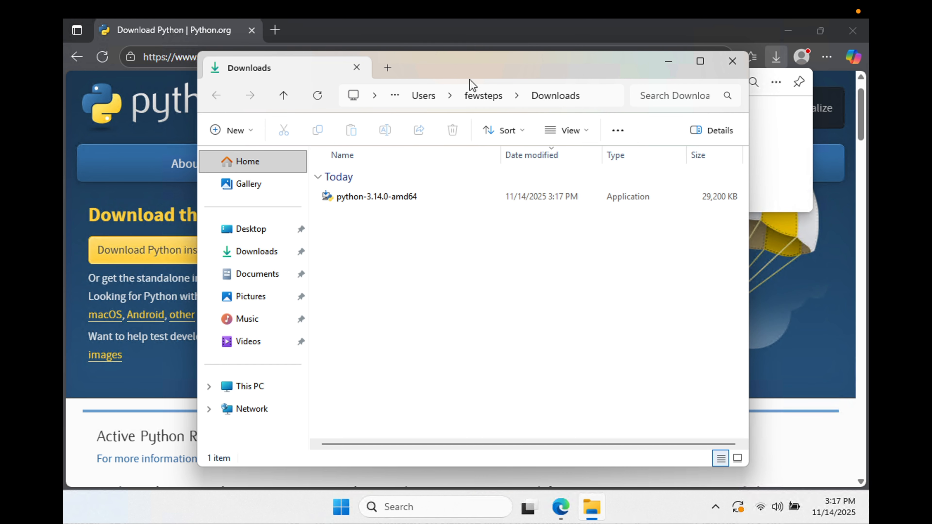
- Close the browser and reposition the Downloads folder window on the desktop
left_click_drag(473, 68, 687, 76)
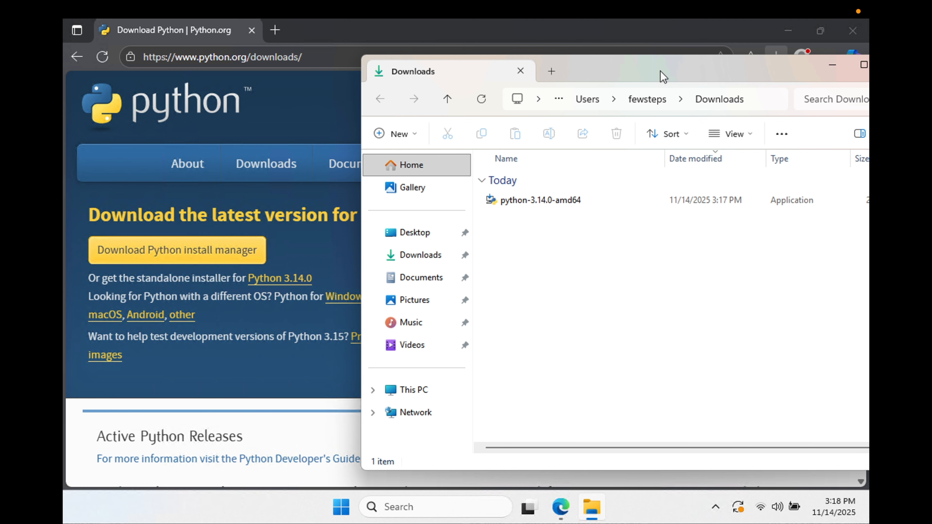
left_click_drag(662, 75, 568, 122)
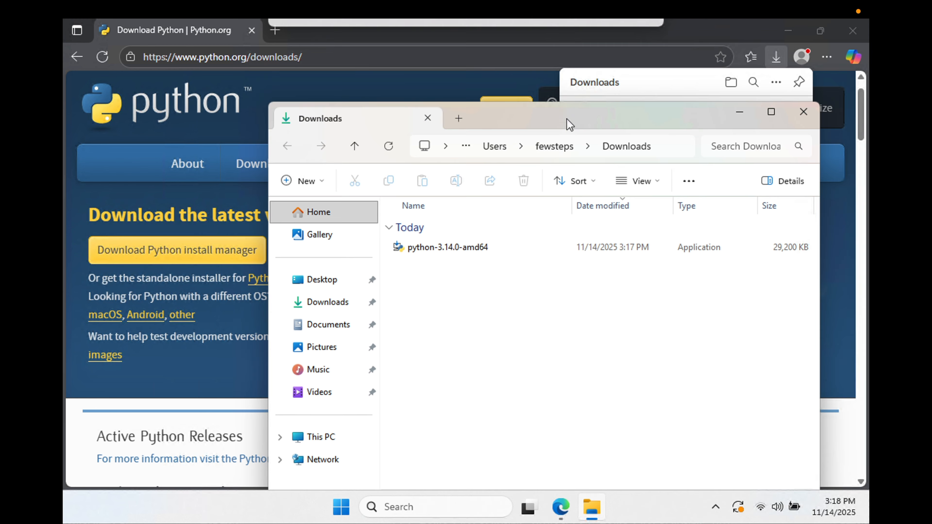
left_click(849, 33)
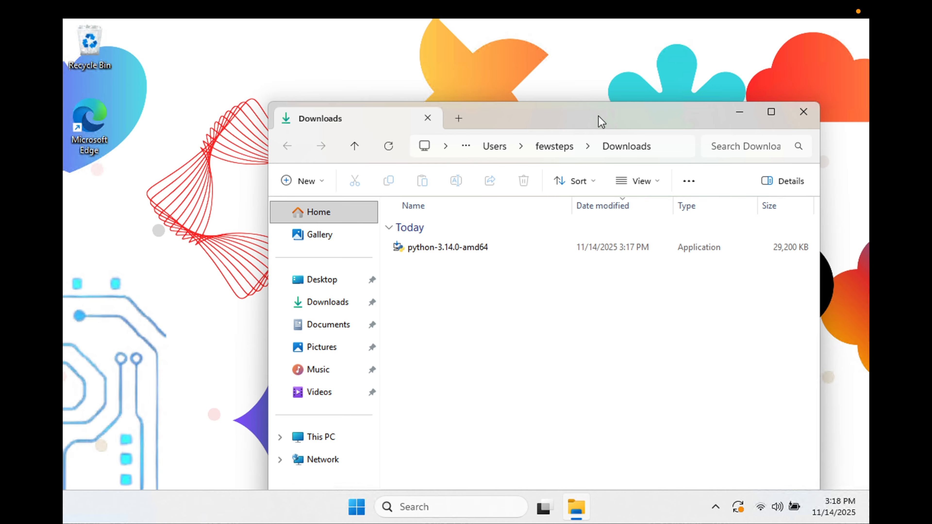
left_click_drag(600, 118, 505, 84)
- Launch the python-3.14.0-amd64 installer and enable both admin privileges for installing py.exe and adding python.exe to PATH
double_click(377, 217)
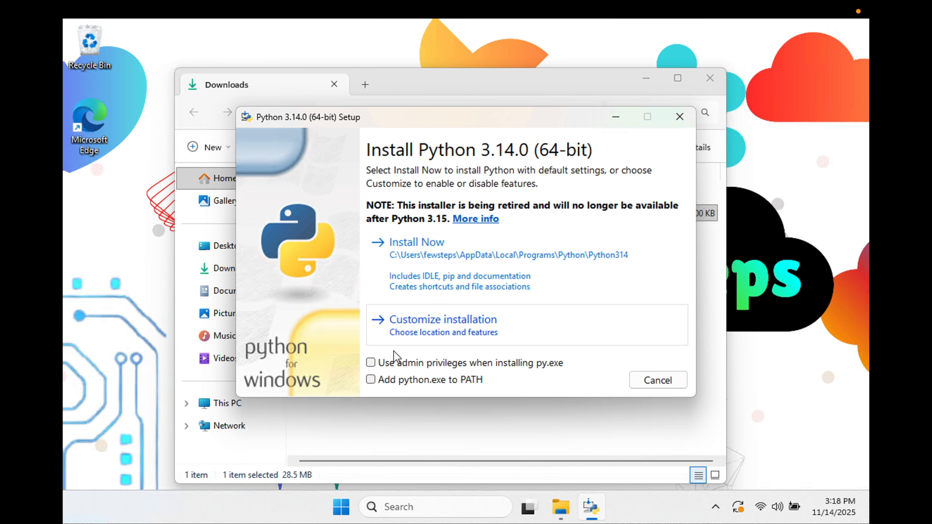
left_click(371, 363)
left_click(371, 379)
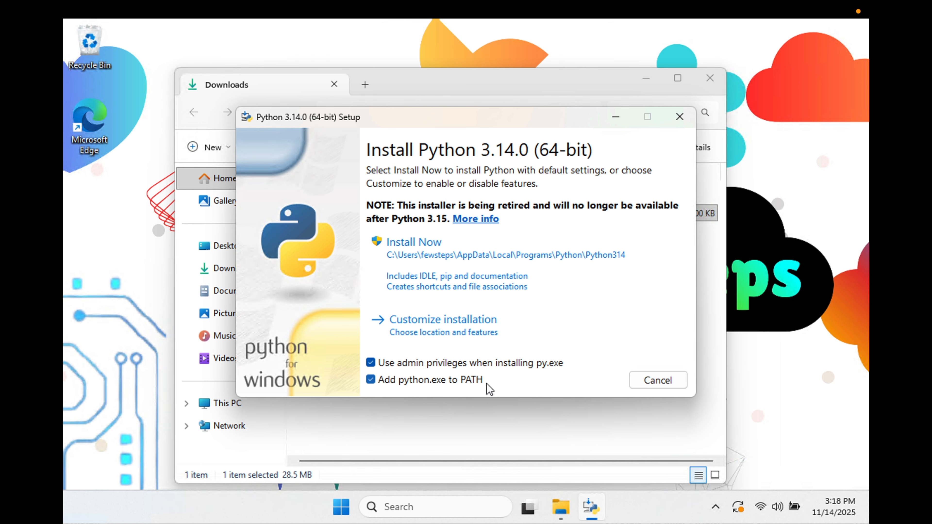
- Install Python with the default settings, allowing it to make changes to the device, and close the setup when it finishes
left_click(417, 257)
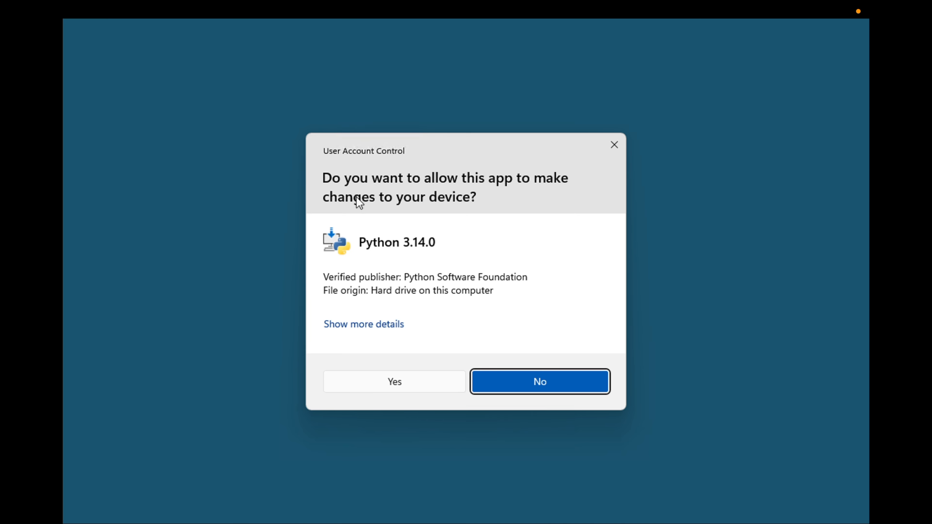
left_click(406, 383)
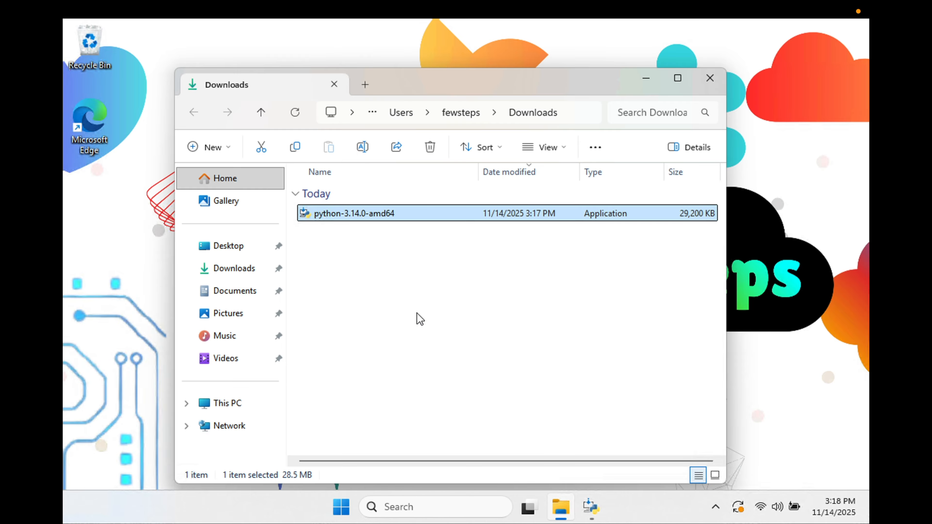
left_click(647, 78)
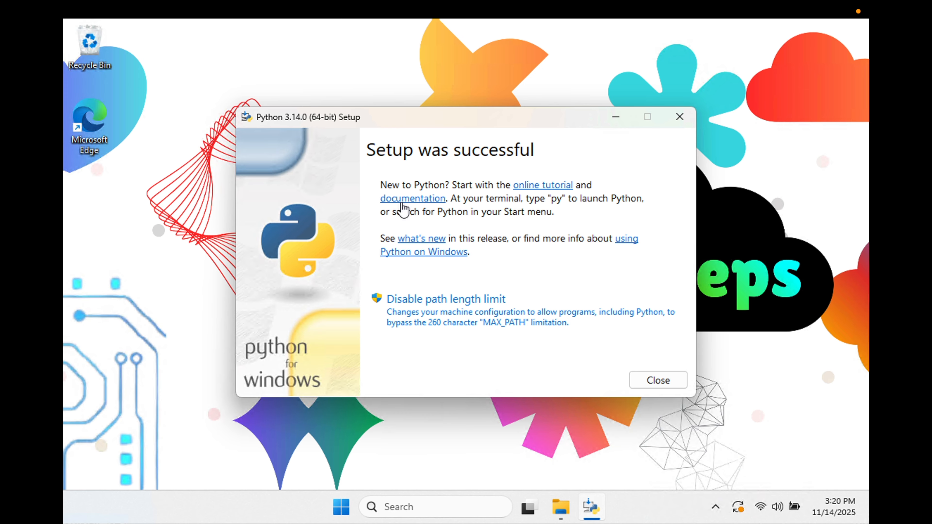
left_click(663, 380)
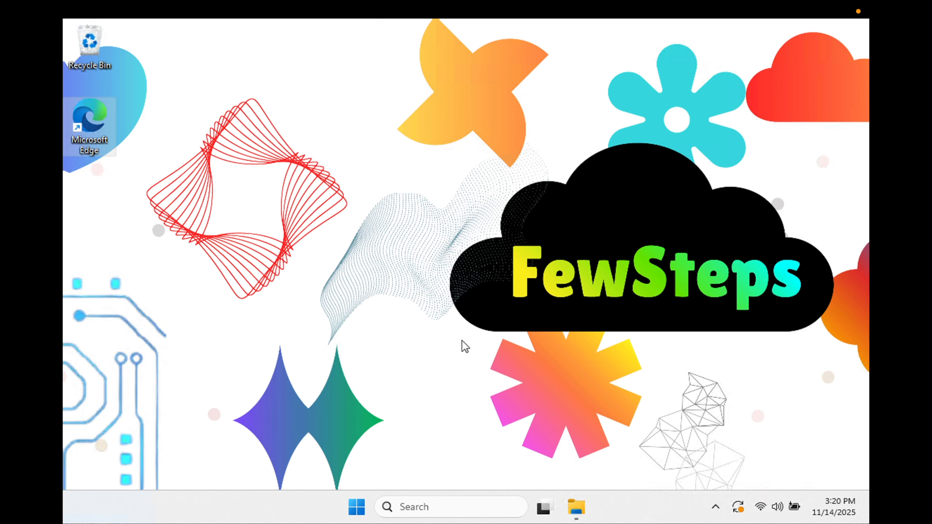
- Open Command Prompt by searching for cmd and start the Python interpreter with the command python
left_click(413, 510)
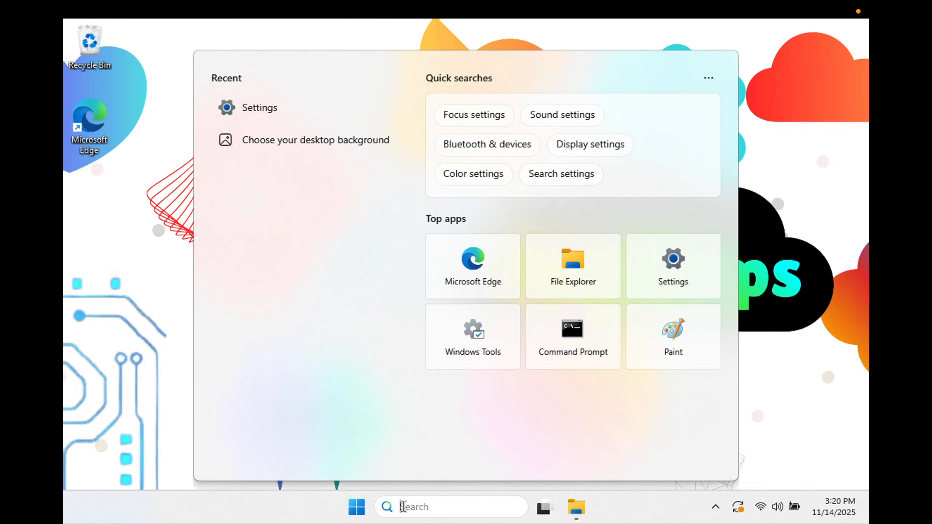
type("cmd")
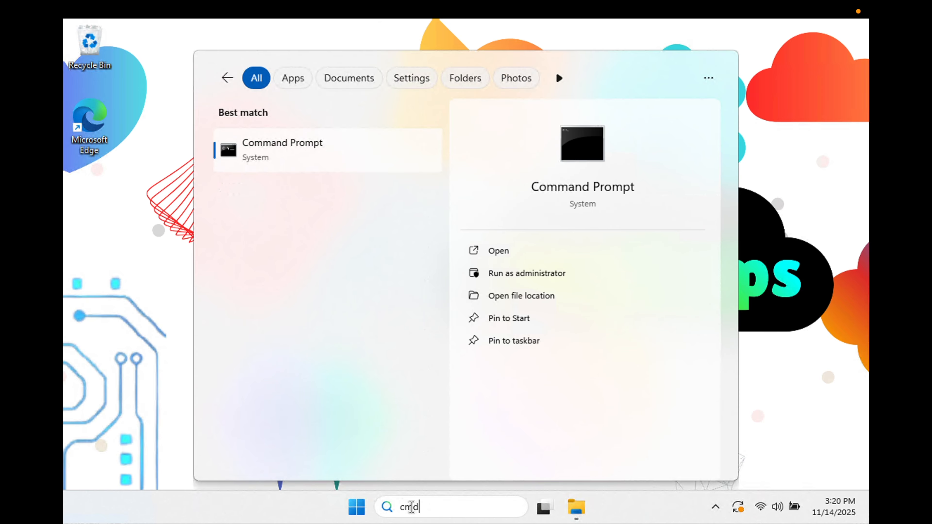
left_click(341, 153)
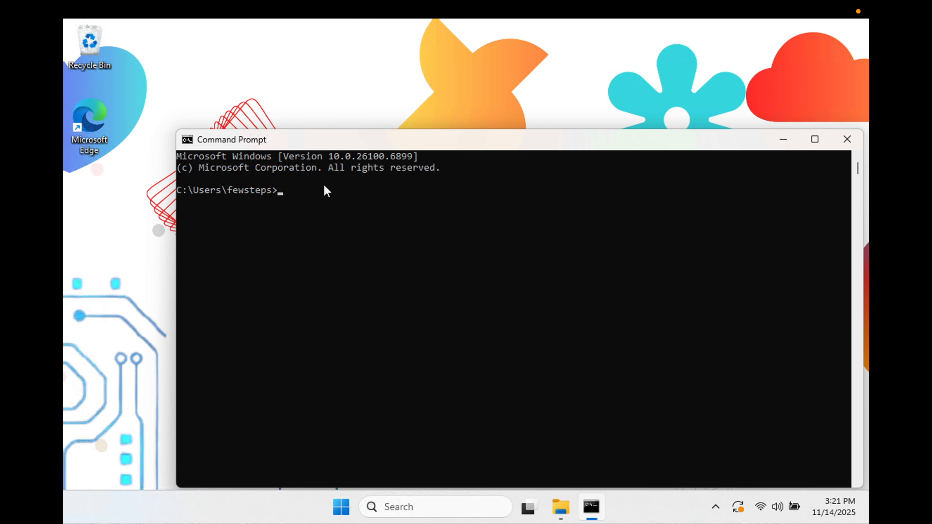
type("python")
key("Return")
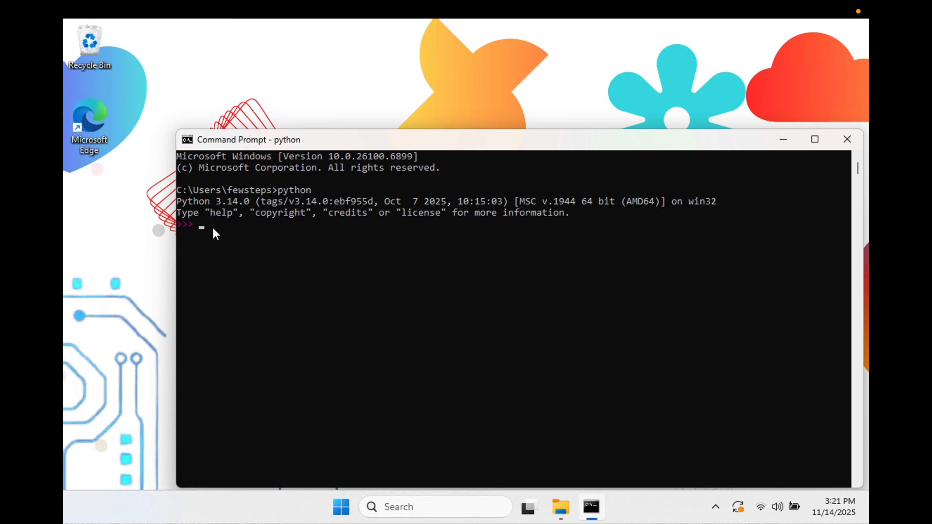
- Try to print the text "few steps" in the Python interpreter using a print statement without parentheses
type("pi")
type("rint")
type("\"few steps")
key("Return")
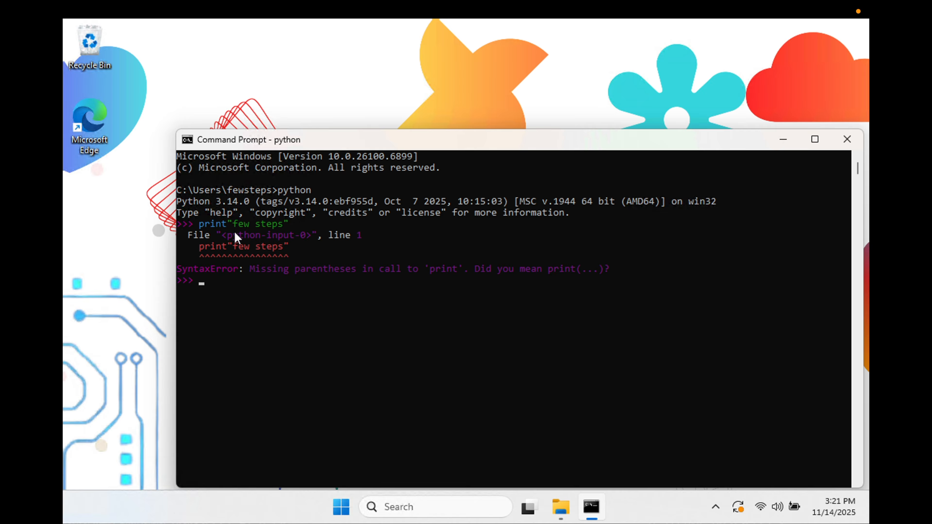
- Recall the previous print statement and insert an opening parenthesis before the text "few steps"
key("Up")
key("Left")
key("Left")
key("Left")
key("Left")
type("(")
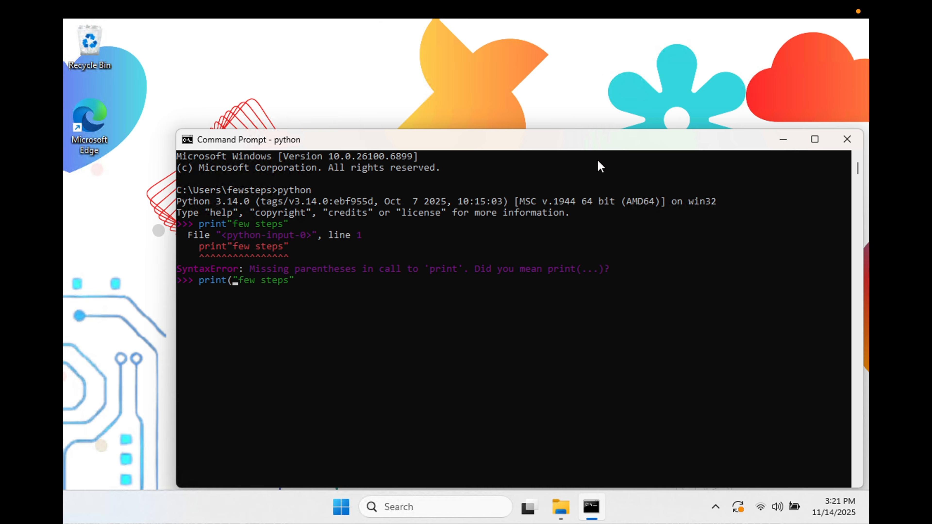